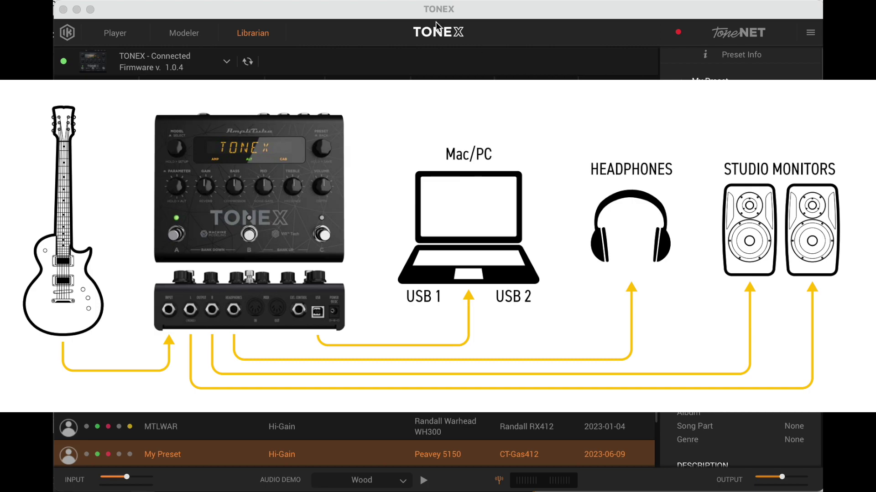
# - Keep the pedal as audio input and output device, then show the Player view
pyautogui.click(812, 38)
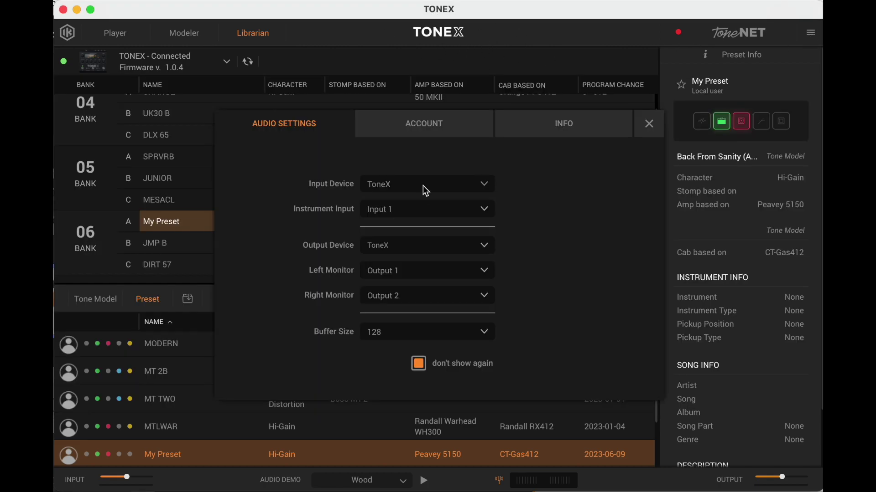
pyautogui.click(423, 185)
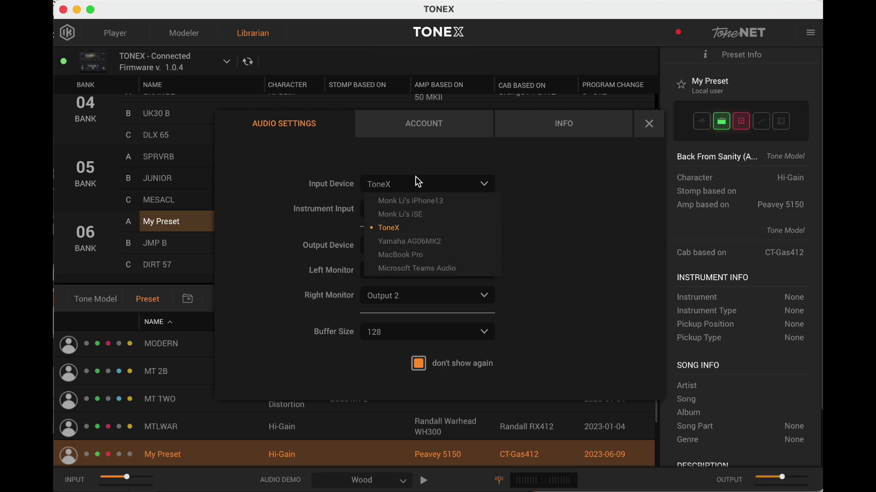
pyautogui.click(415, 182)
pyautogui.click(409, 251)
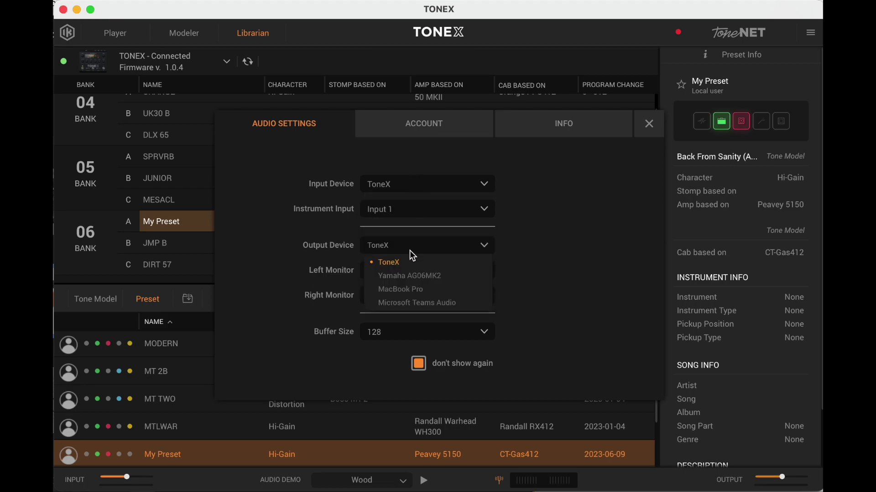
pyautogui.click(409, 250)
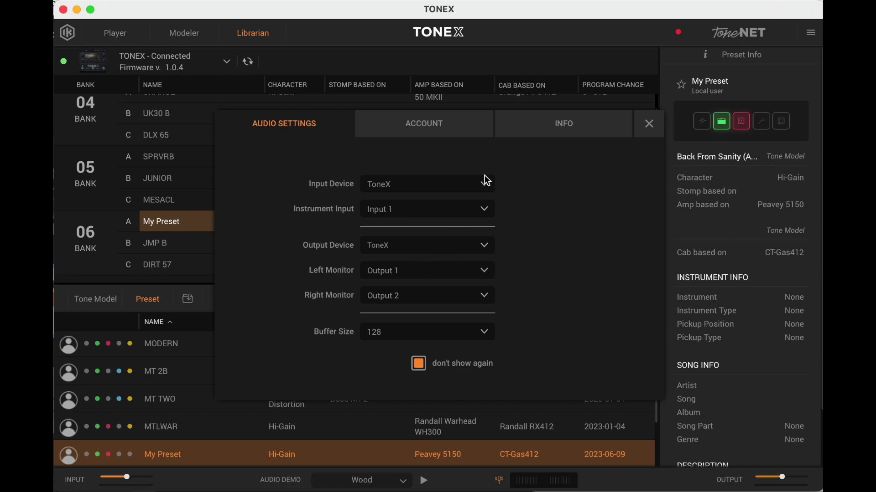
pyautogui.click(649, 123)
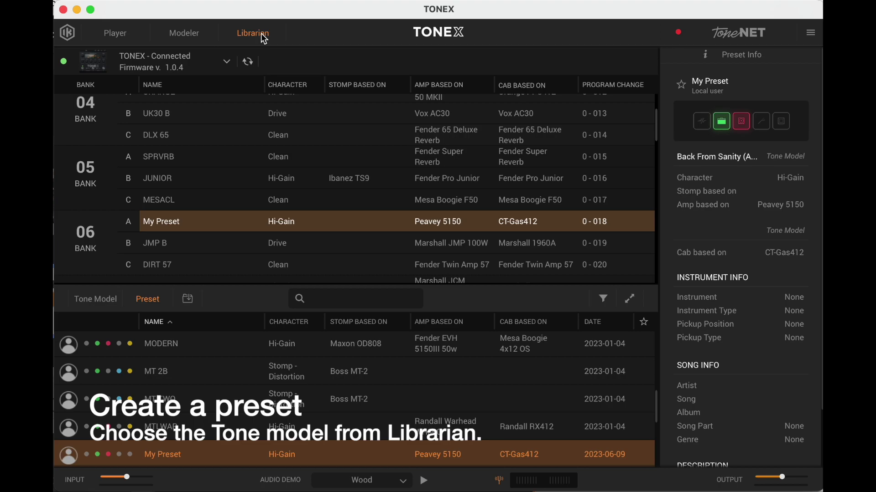
pyautogui.click(112, 38)
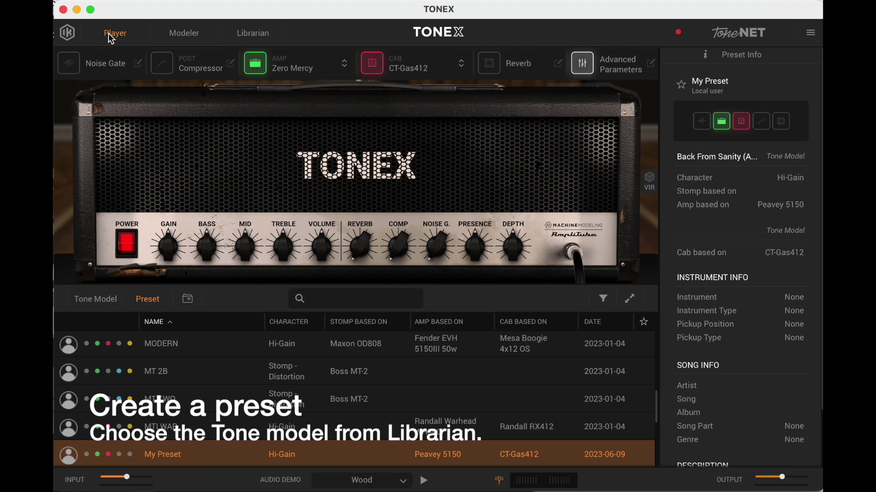
# - Search the Librarian's preset library for 5150
pyautogui.click(258, 36)
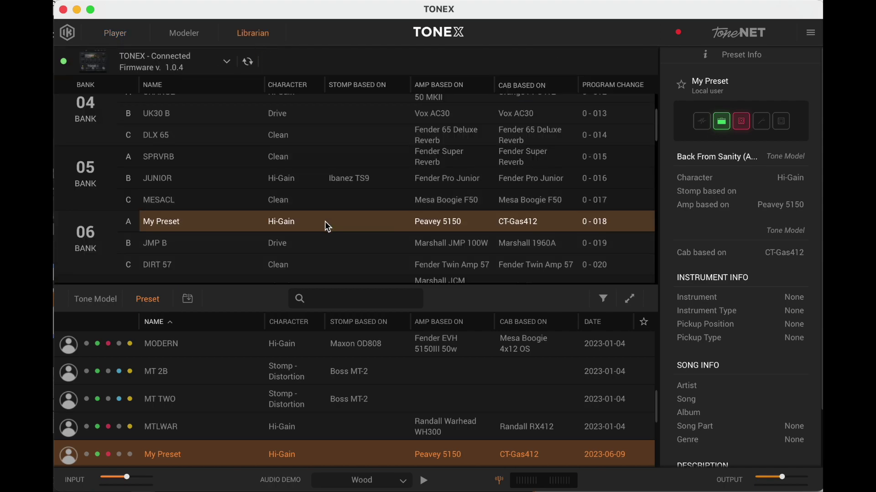
pyautogui.click(343, 303)
pyautogui.write('5150')
pyautogui.press('Return')
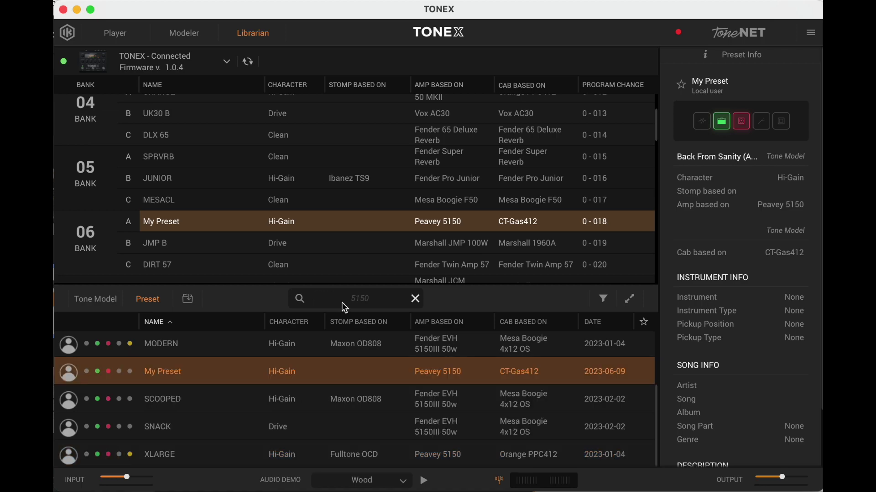
pyautogui.scroll(3, 362, 374)
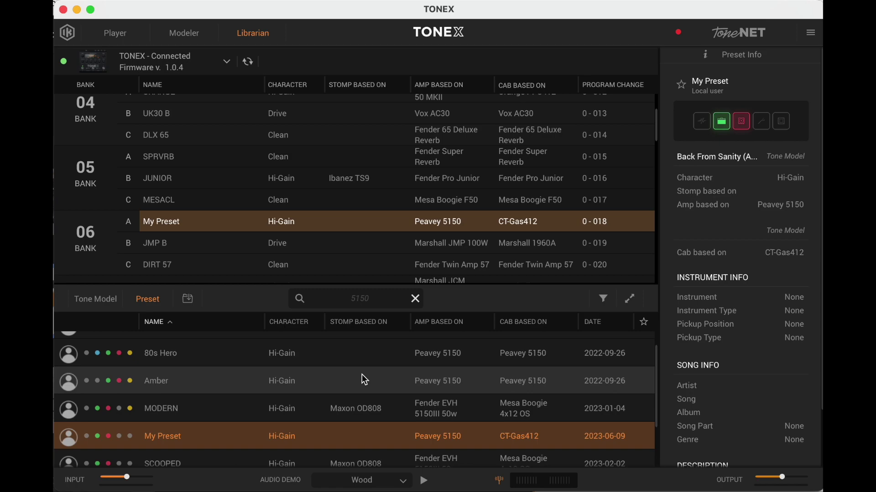
pyautogui.scroll(-2, 362, 374)
# - Switch the library to Tone Models to show Zero Mercy's details
pyautogui.click(91, 301)
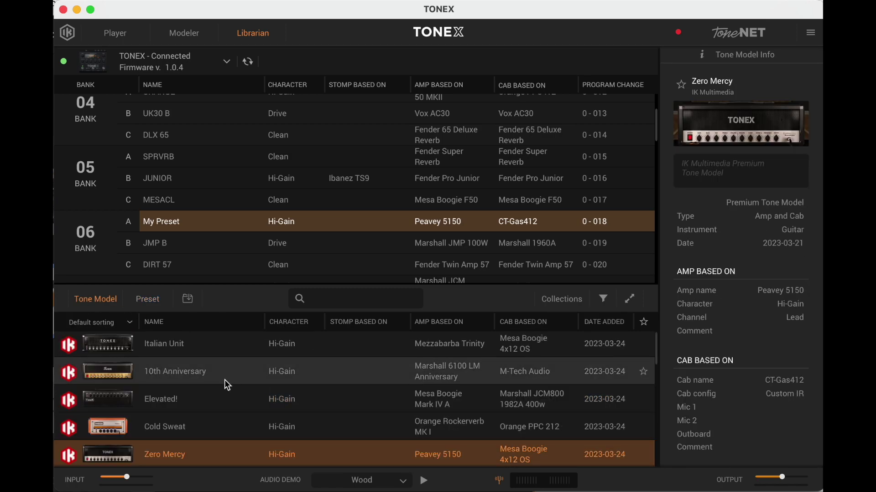
pyautogui.scroll(3, 225, 381)
pyautogui.click(329, 302)
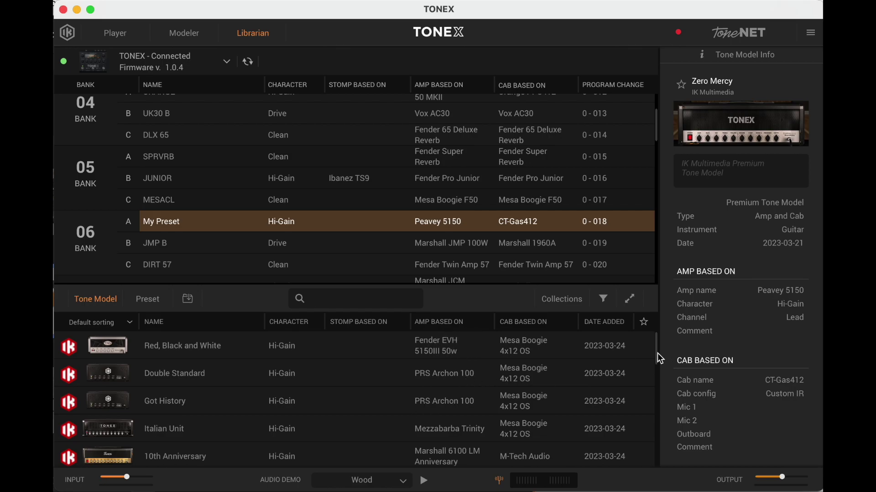
# - Load the Zero Mercy tone model into bank 06 slot A, overwriting the pedal preset
pyautogui.moveTo(655, 350); pyautogui.dragTo(624, 351)
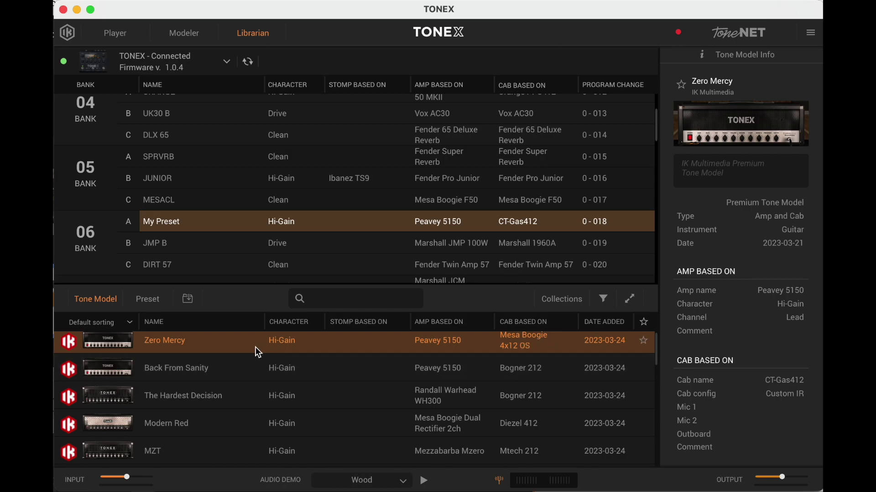
pyautogui.moveTo(248, 347); pyautogui.dragTo(243, 222)
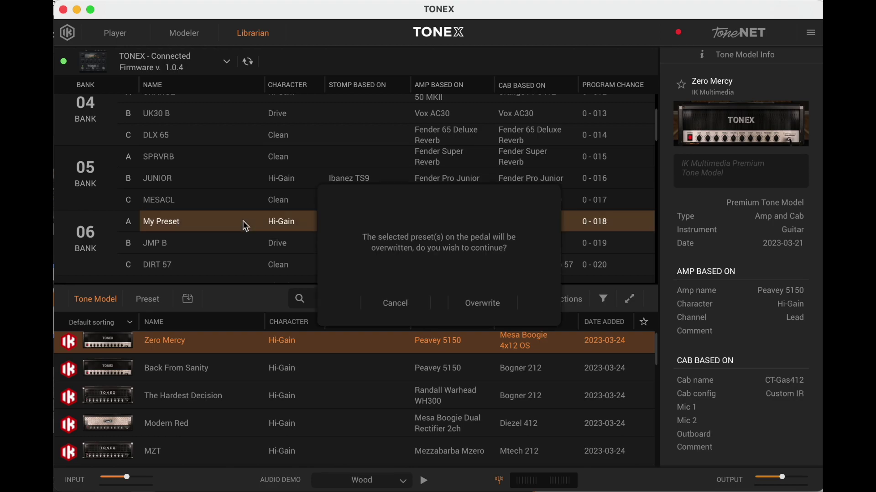
pyautogui.click(483, 305)
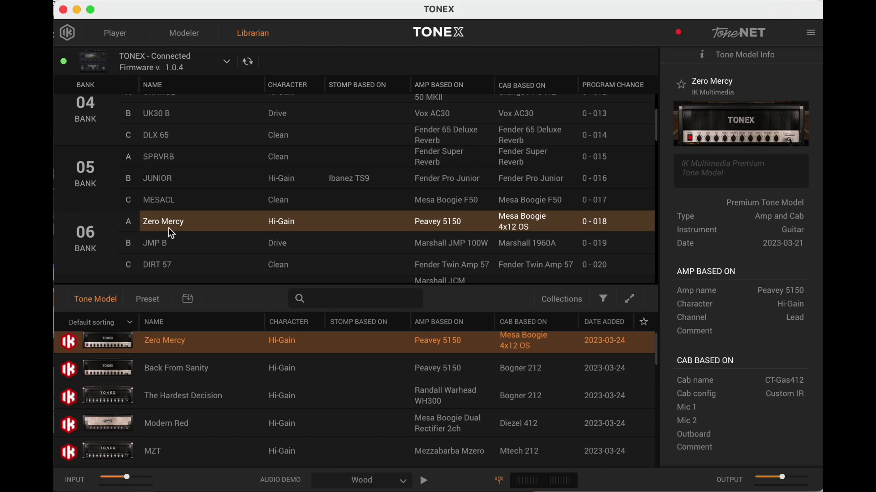
# - Rename the slot 06 A preset to '5150', discarding unsaved changes
pyautogui.click(181, 233)
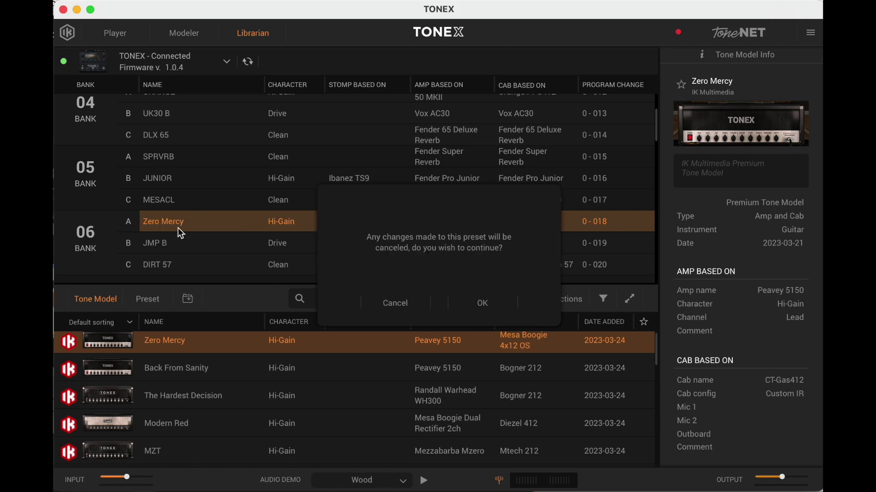
pyautogui.click(481, 303)
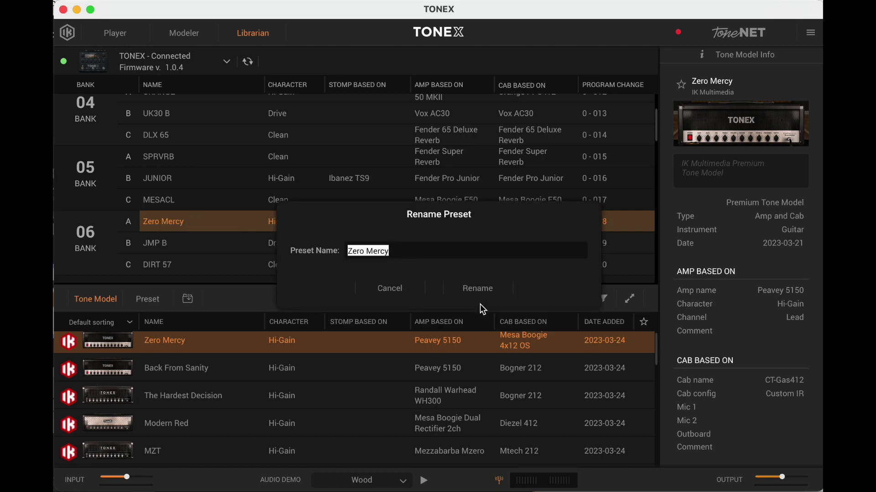
pyautogui.write('5150')
pyautogui.press('Return')
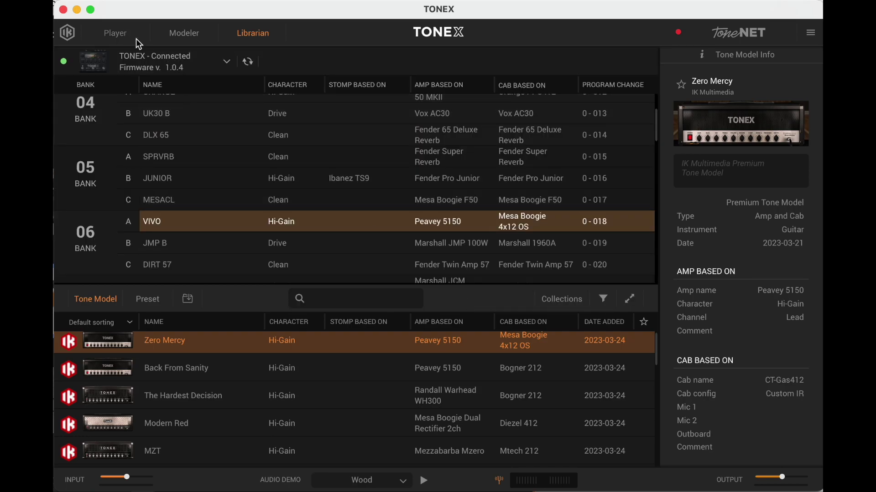
pyautogui.click(122, 35)
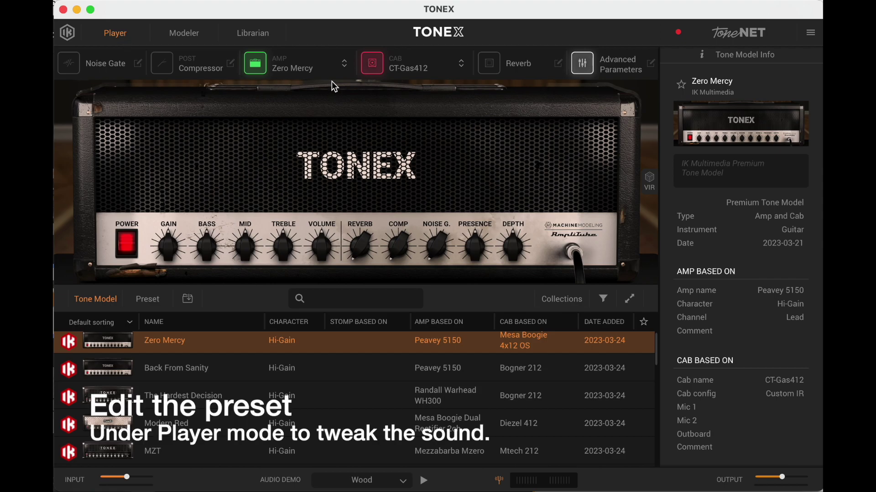
pyautogui.click(412, 485)
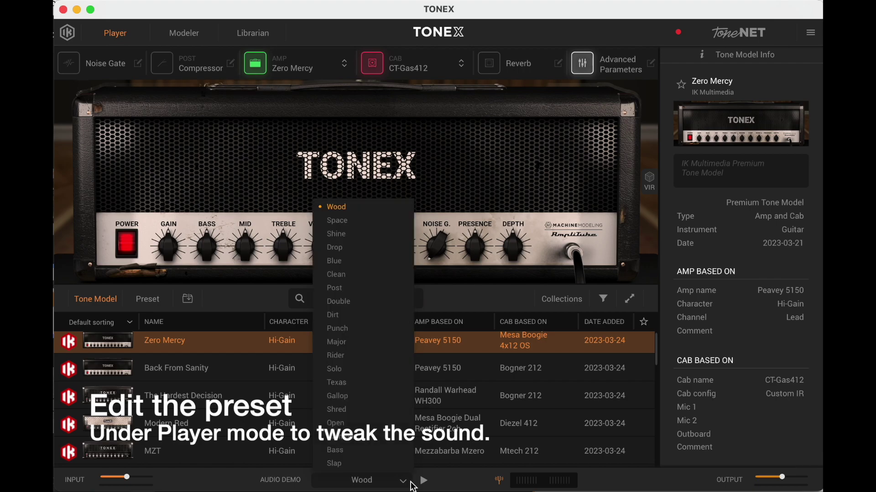
pyautogui.click(431, 483)
pyautogui.click(424, 483)
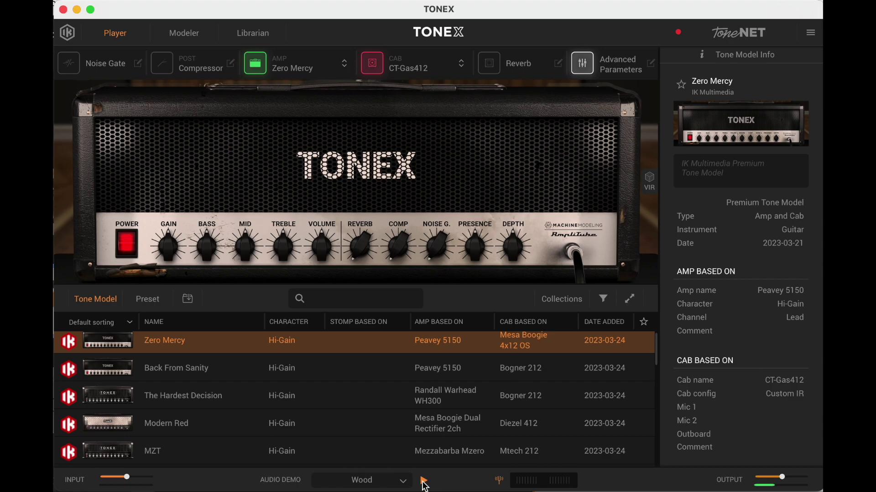
pyautogui.click(424, 482)
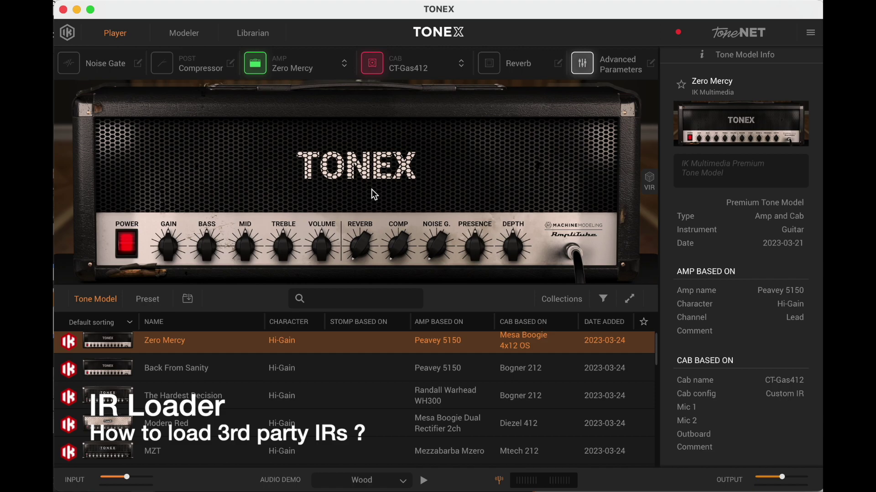
# - Import CV75 U87.wav from the CV75 U87 folder as a custom IR cab
pyautogui.click(398, 68)
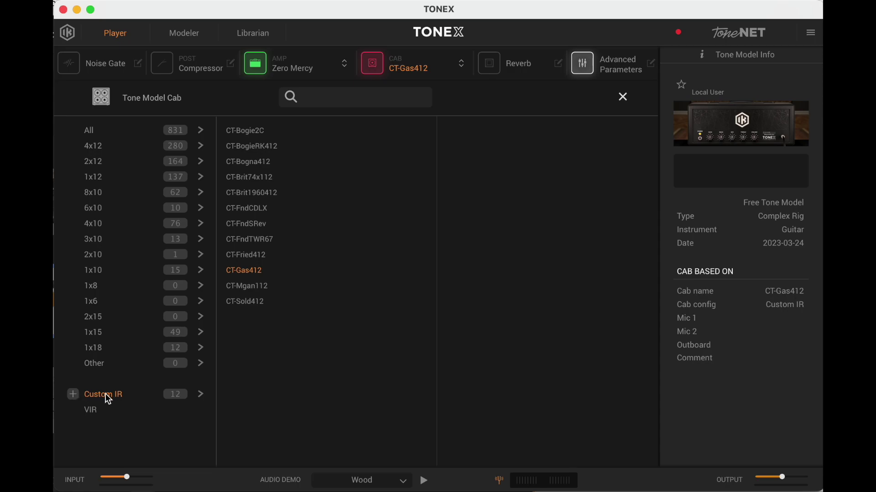
pyautogui.click(73, 395)
pyautogui.click(494, 56)
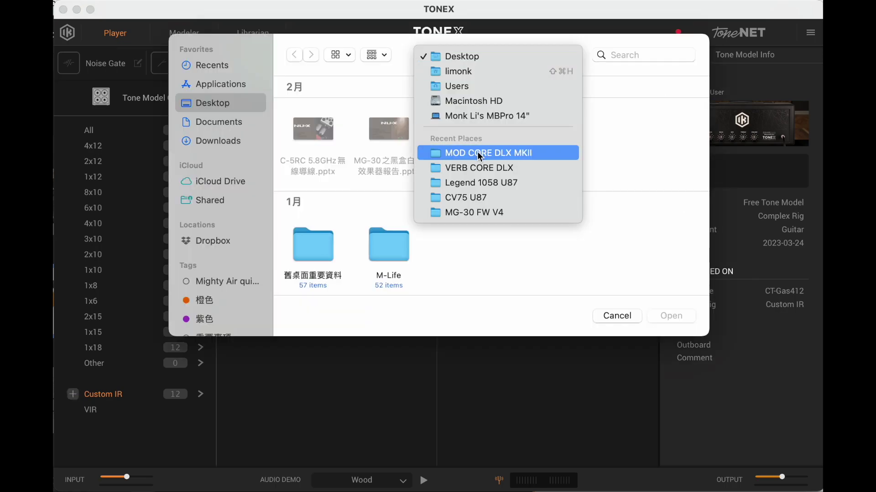
pyautogui.click(470, 199)
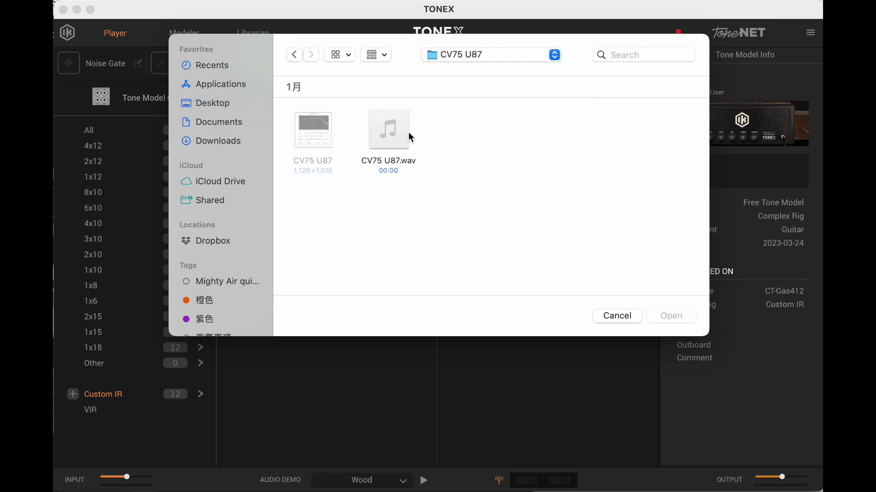
pyautogui.click(406, 121)
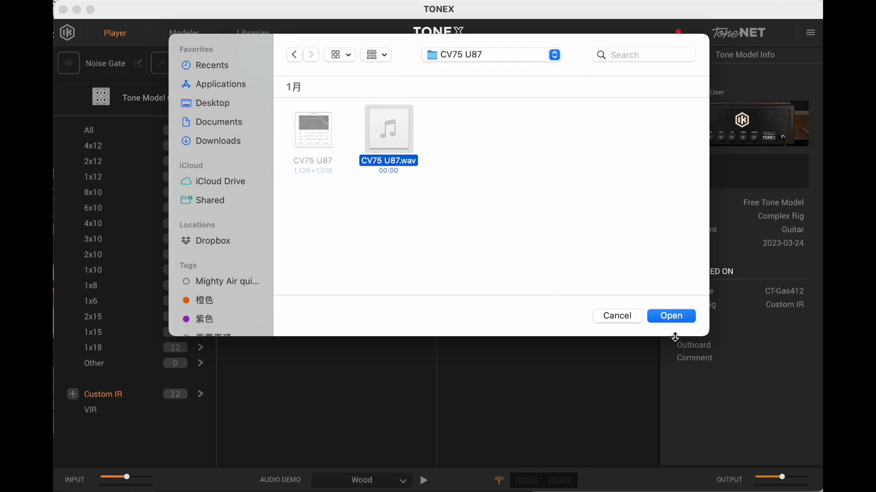
pyautogui.click(673, 318)
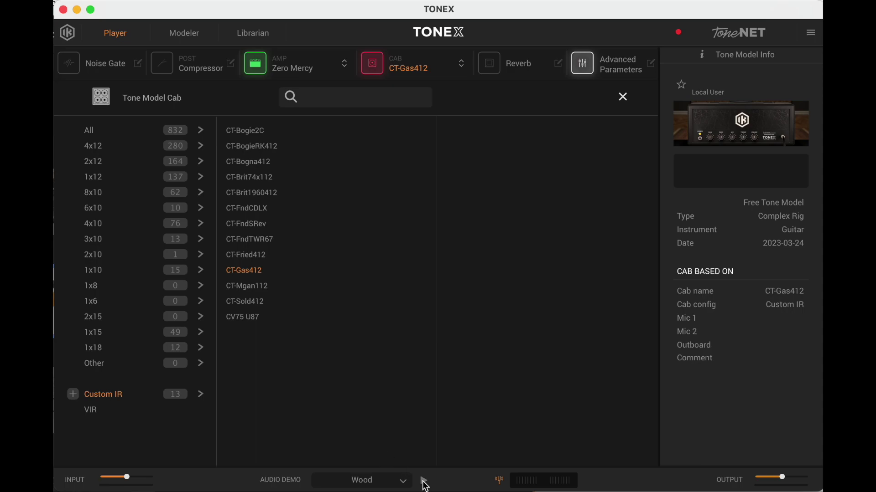
# - Play the Wood demo while auditioning CT-Bogie2C through CV75 U87, ending on CT-Gas412
pyautogui.click(425, 483)
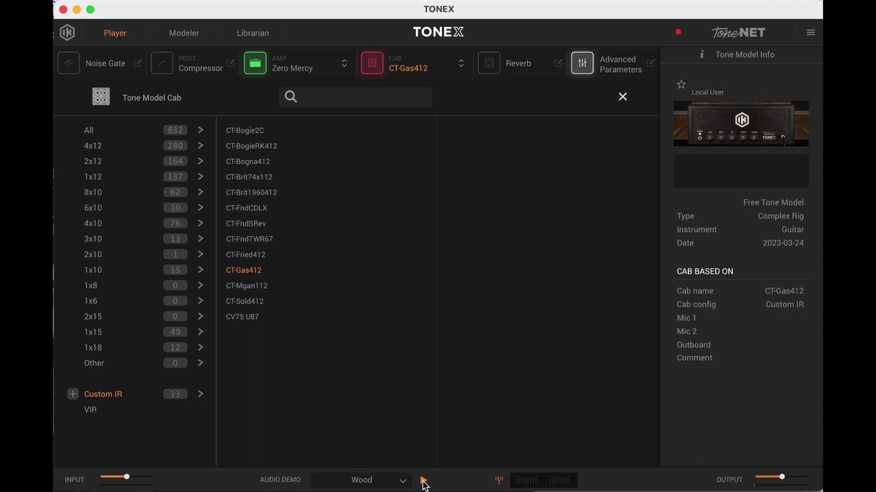
pyautogui.click(255, 134)
pyautogui.click(252, 147)
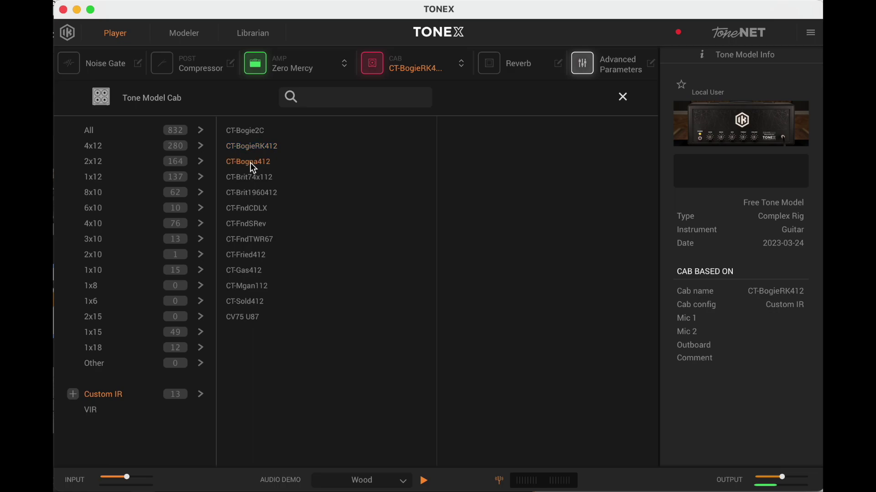
pyautogui.click(253, 163)
pyautogui.click(254, 179)
pyautogui.click(251, 209)
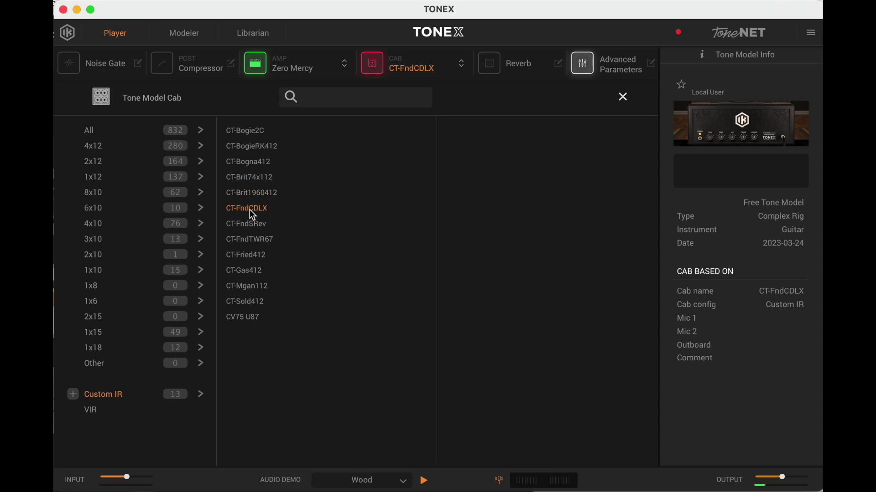
pyautogui.click(251, 226)
pyautogui.click(252, 241)
pyautogui.click(251, 258)
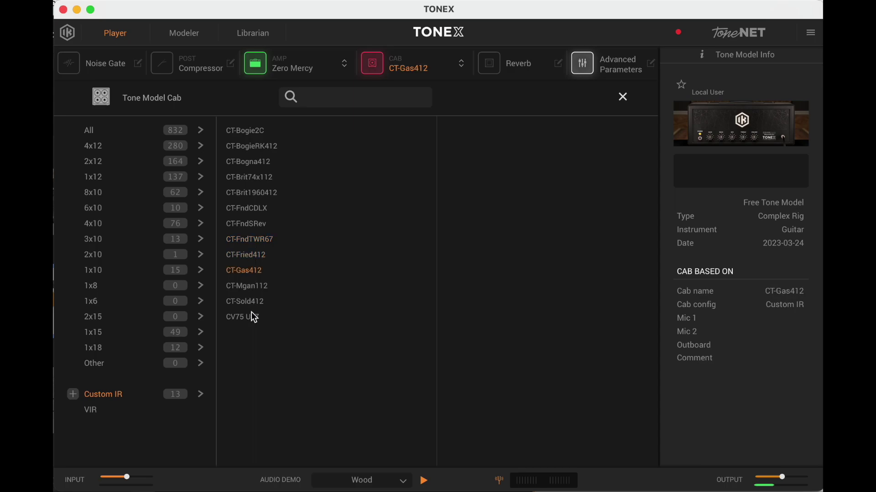
pyautogui.click(251, 314)
pyautogui.click(254, 275)
# - Switch the audio demo to the Dirt clip and start playback
pyautogui.click(404, 487)
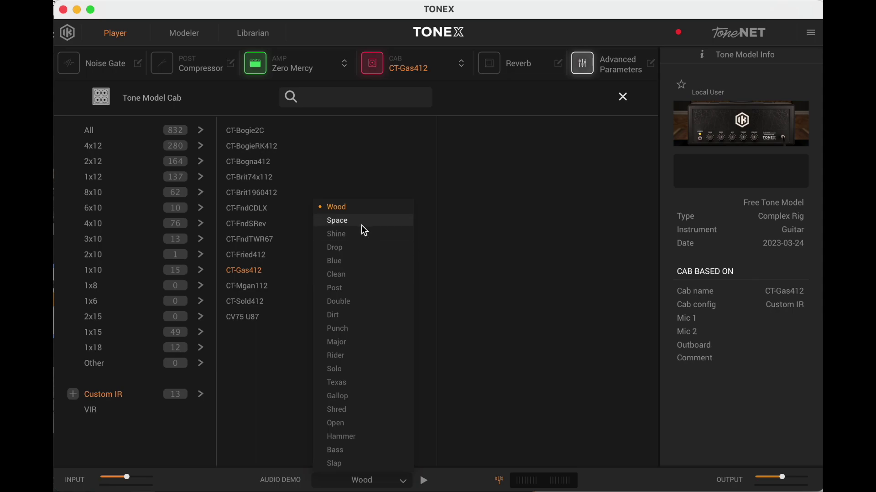
pyautogui.click(361, 315)
pyautogui.click(425, 482)
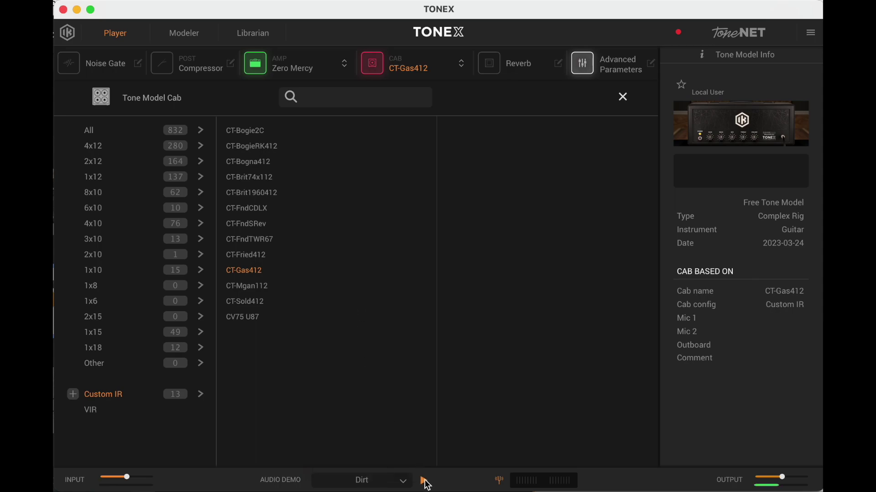
# - Audition CT-Mgan112, CT-Sold412, CV75 U87, CT-FndCDLX and CT-BogieRK412, then stop on CT-Gas412
pyautogui.click(261, 294)
pyautogui.click(254, 302)
pyautogui.click(252, 325)
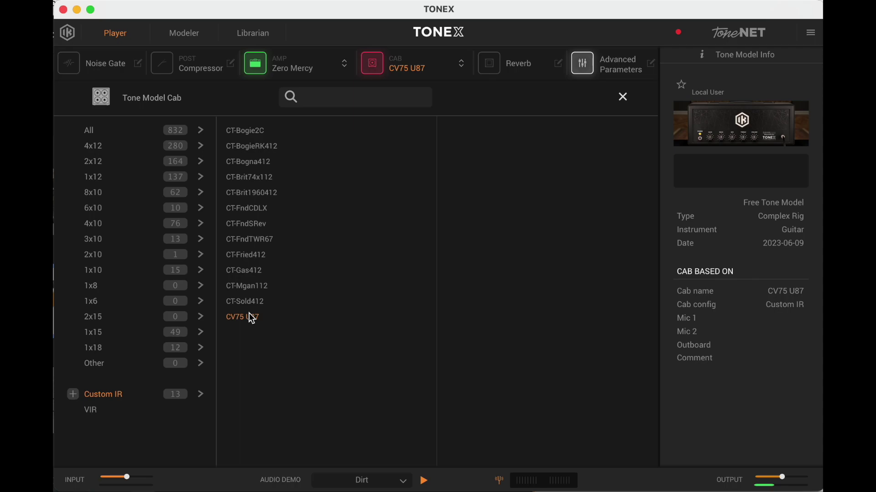
pyautogui.click(251, 210)
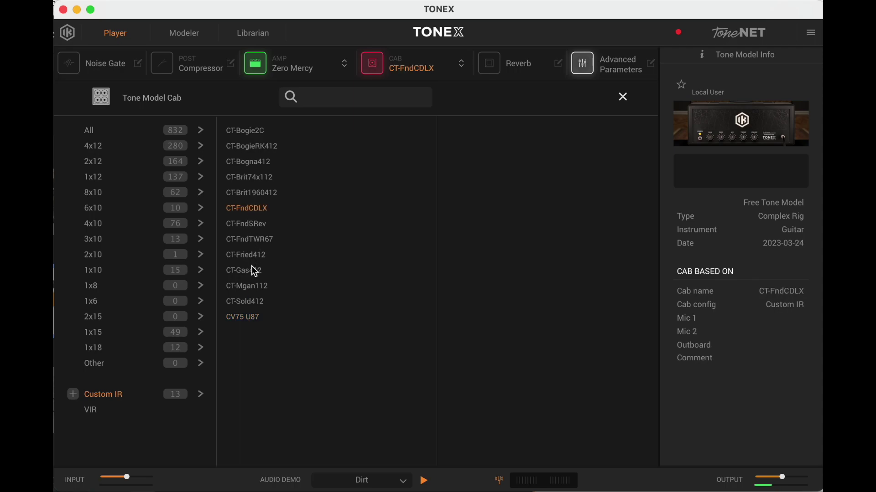
pyautogui.click(255, 146)
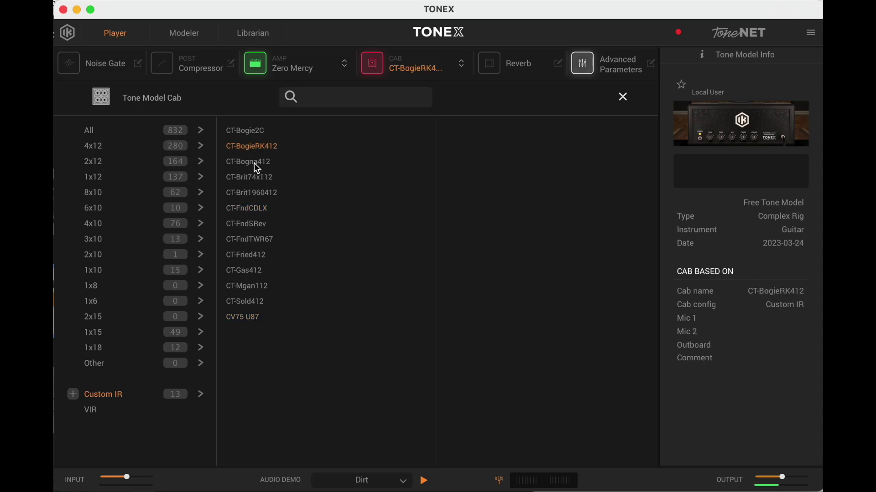
pyautogui.click(253, 276)
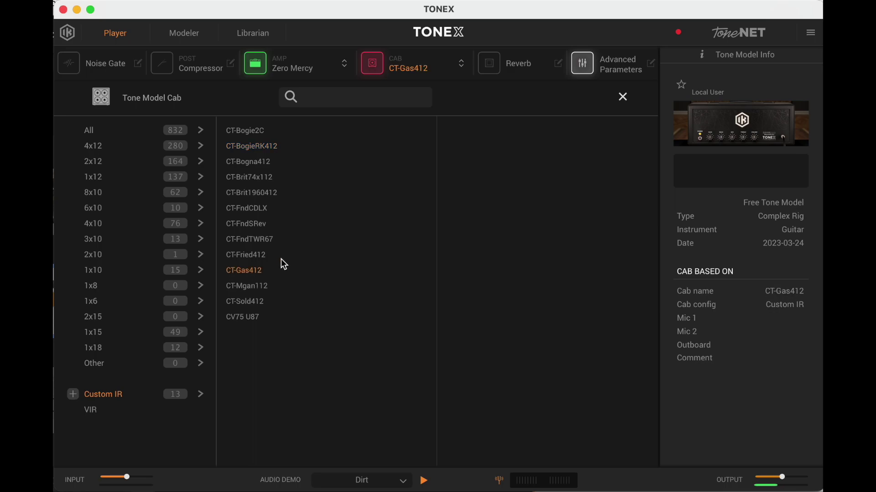
pyautogui.click(424, 481)
# - In the Librarian's Preset list, open the save form and name the preset VIVO
pyautogui.click(248, 42)
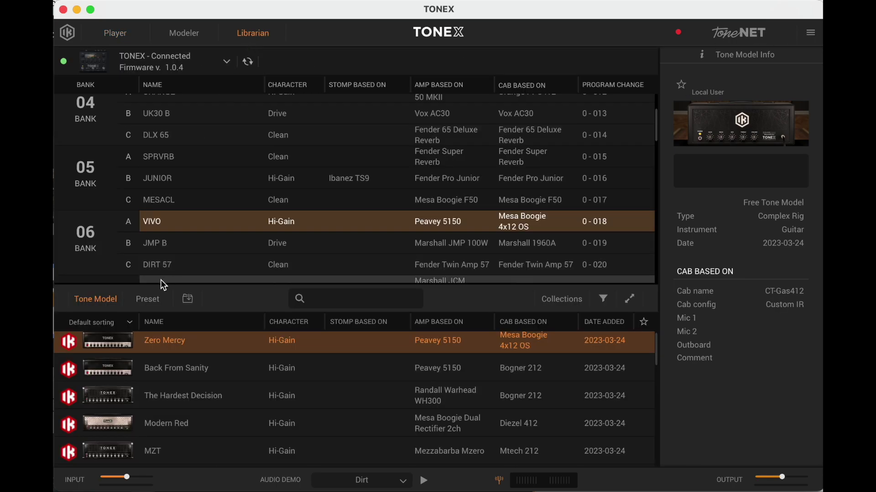
pyautogui.click(147, 301)
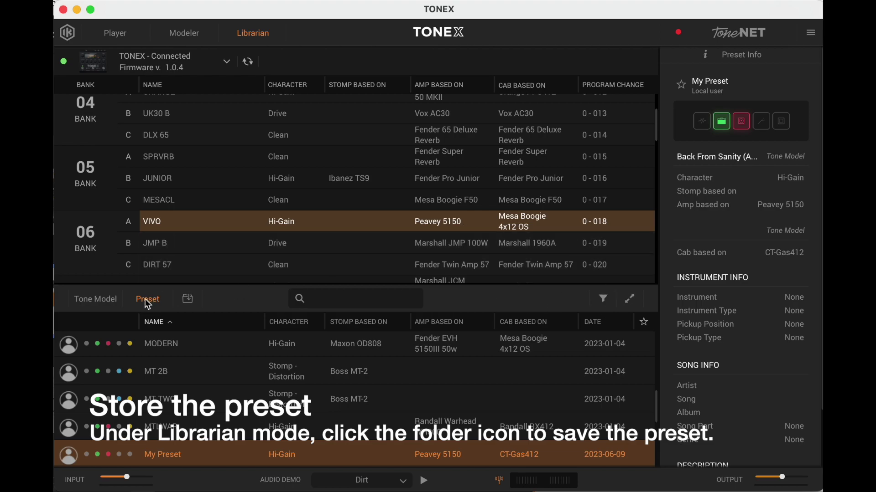
pyautogui.click(190, 306)
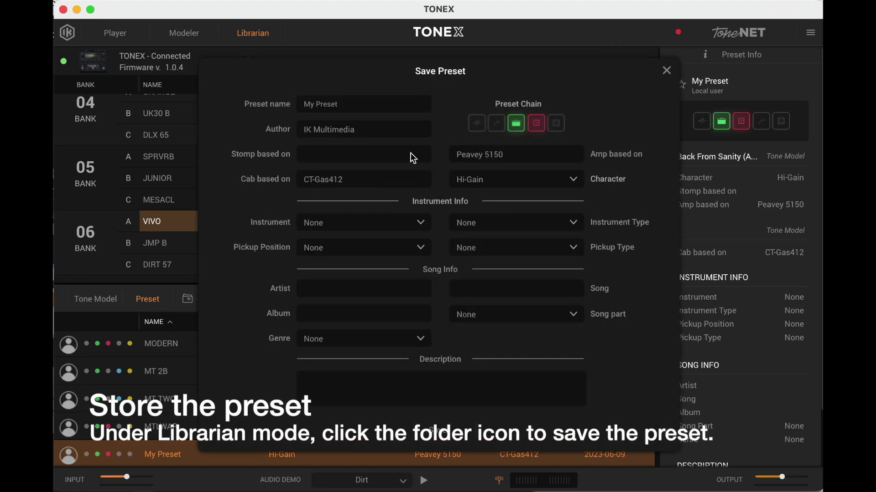
pyautogui.click(344, 106)
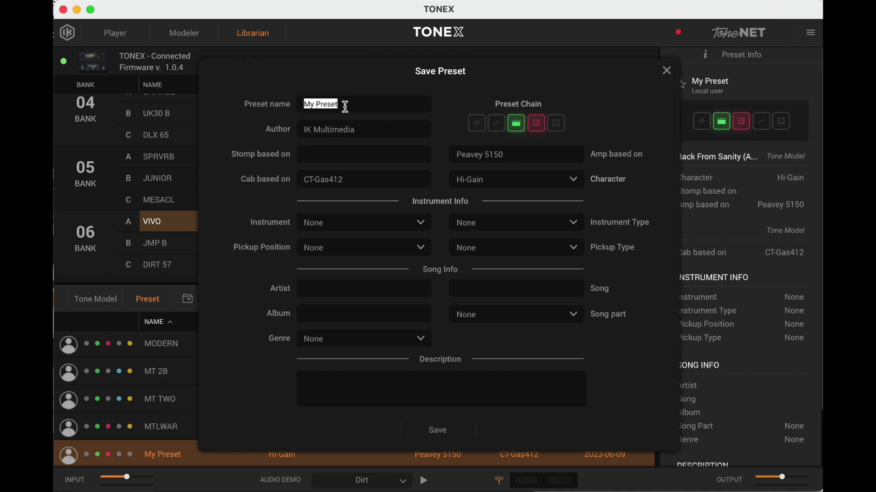
pyautogui.write('VIVO')
# - Save the VIVO preset and overwrite pedal bank 06 slot A with it
pyautogui.click(437, 431)
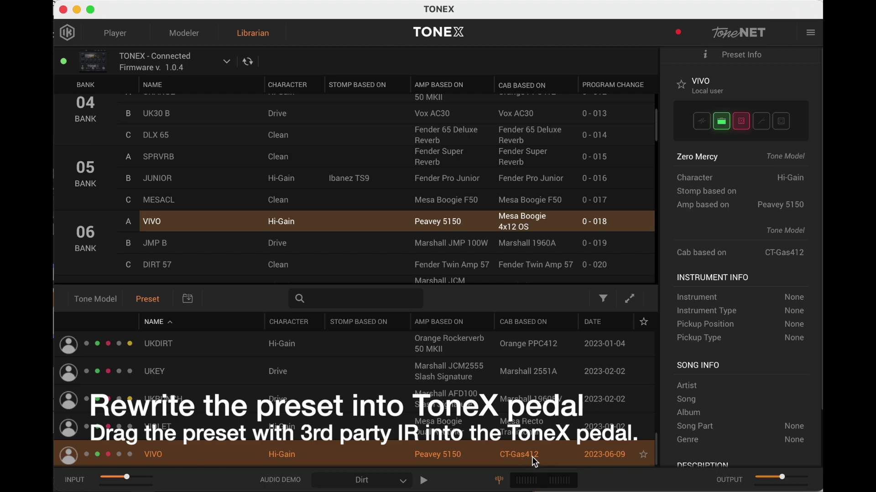
pyautogui.moveTo(531, 457); pyautogui.dragTo(518, 226)
pyautogui.click(472, 303)
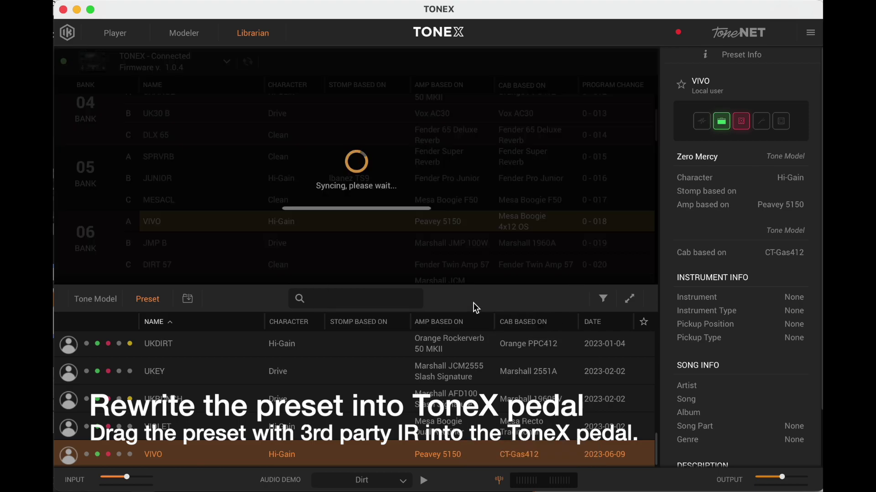